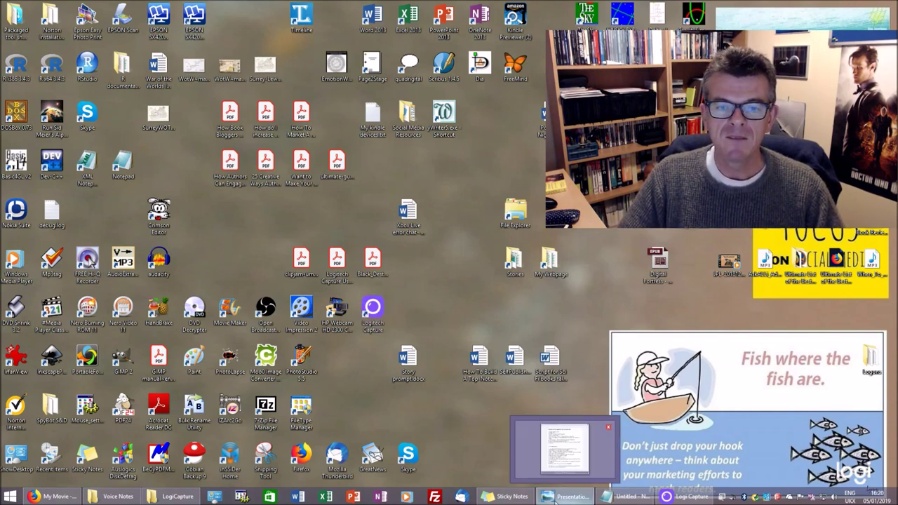
- Display the caption-extraction instructions image, play the 190105_1527_02 recording from the Voice Notes folder, and close the player
click(520, 460)
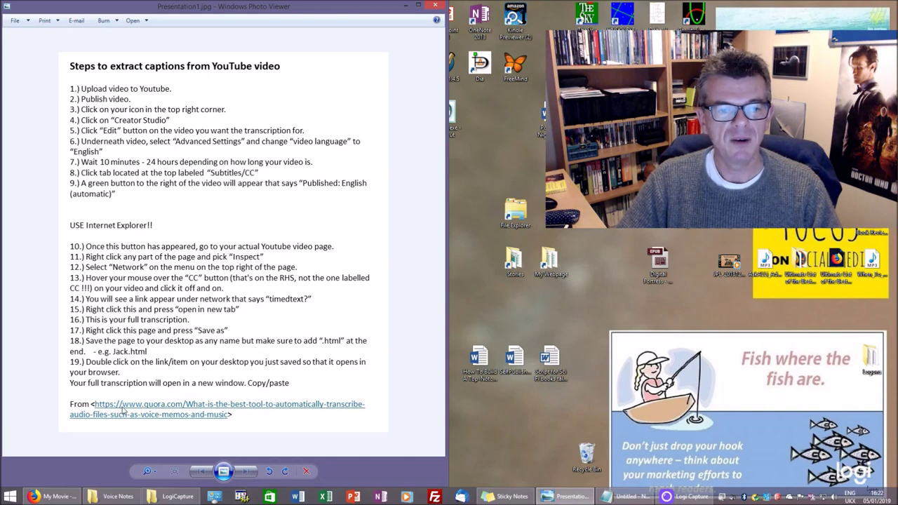
click(112, 496)
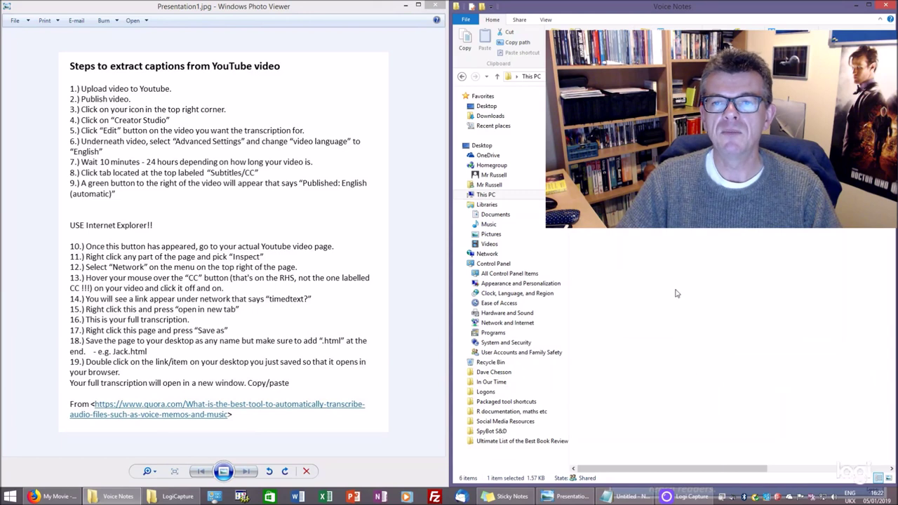
key(Down)
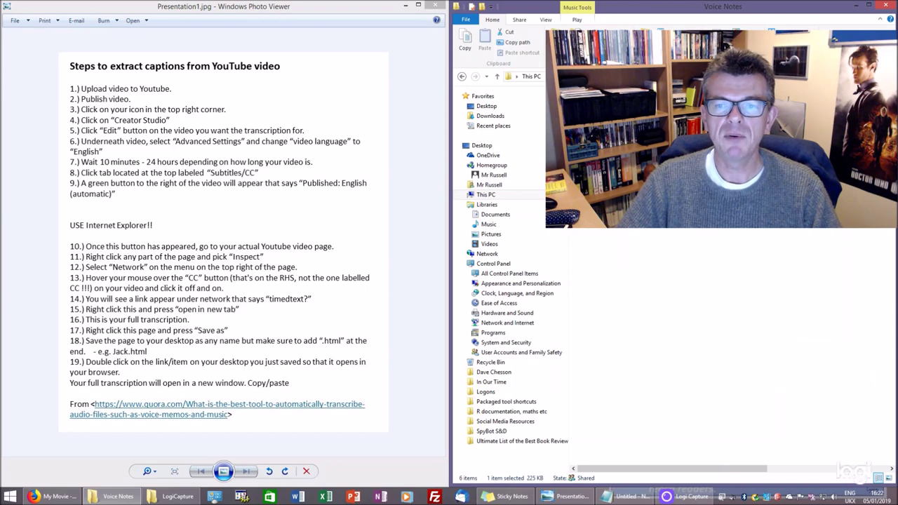
key(Return)
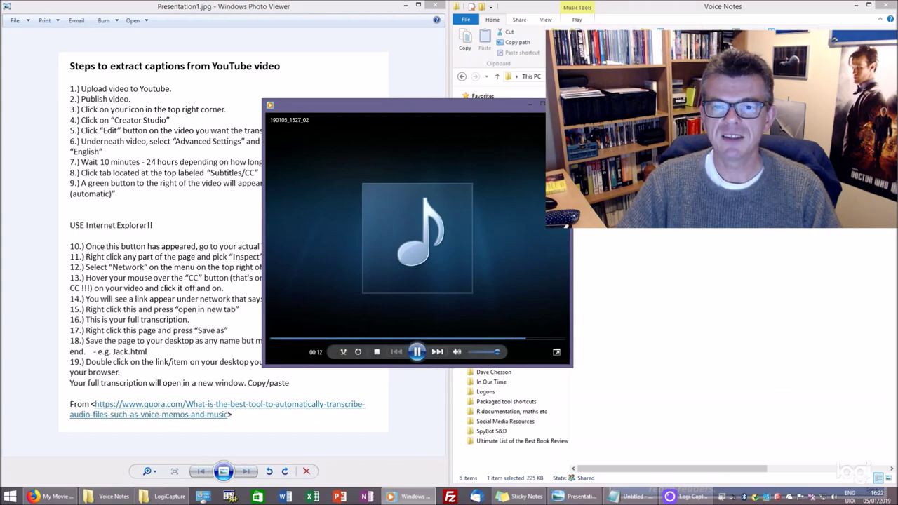
key(alt+F4)
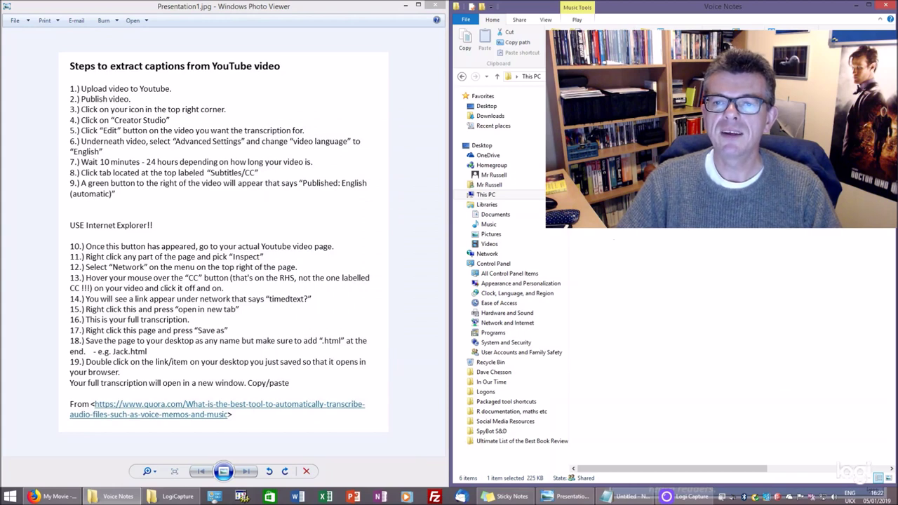
- Play the My Movie video from the Voice Notes folder and close the player
key(Down)
key(Down)
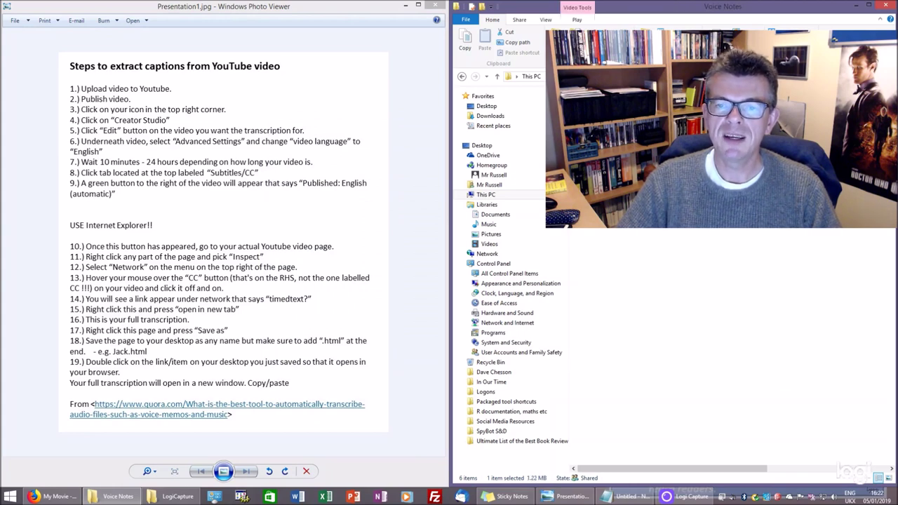
key(Return)
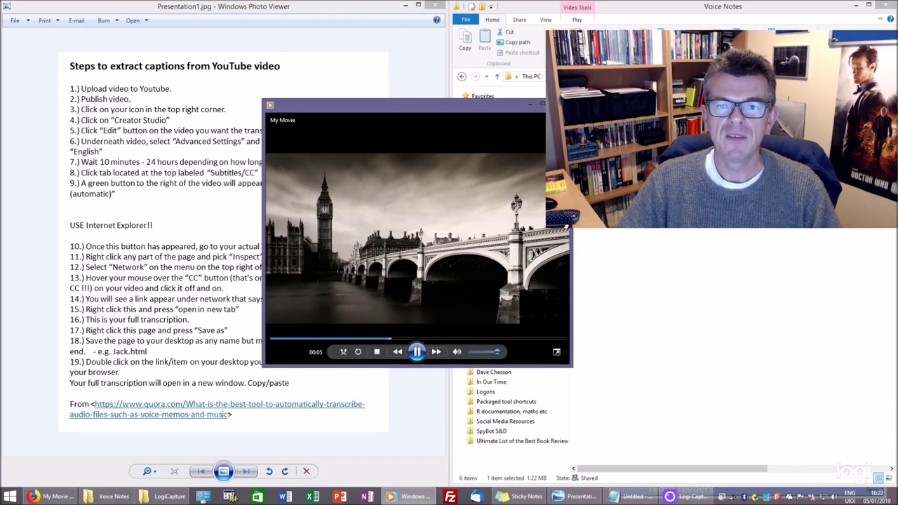
key(alt+F4)
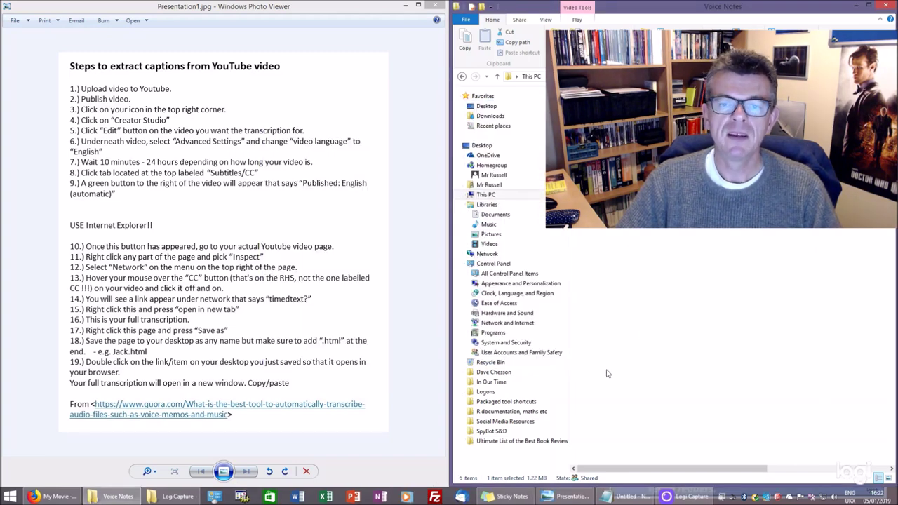
- Switch to Firefox, return to the Creator Studio video list, close the developer tools, and open the My Movie video
click(56, 497)
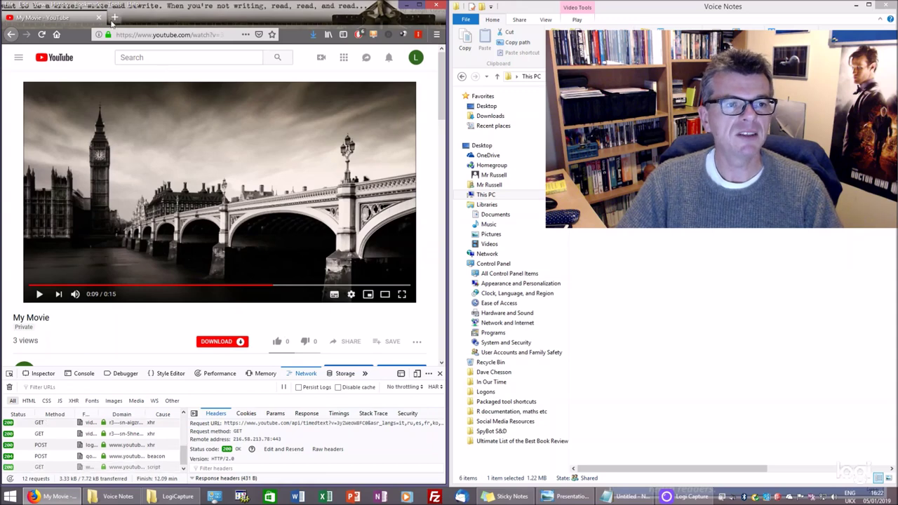
click(10, 35)
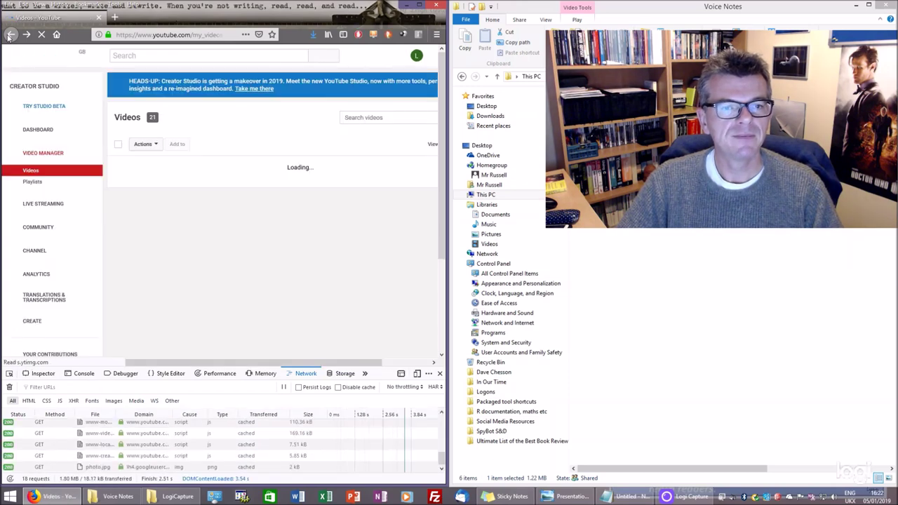
click(441, 374)
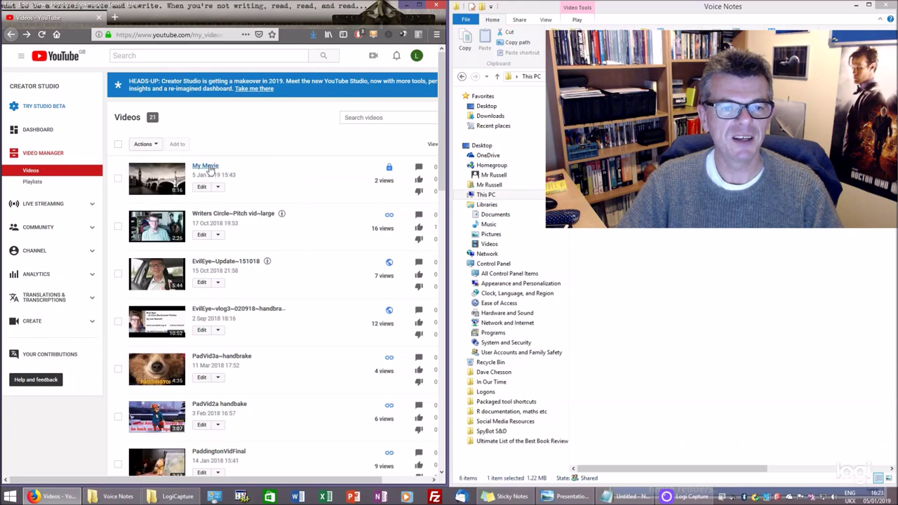
click(168, 176)
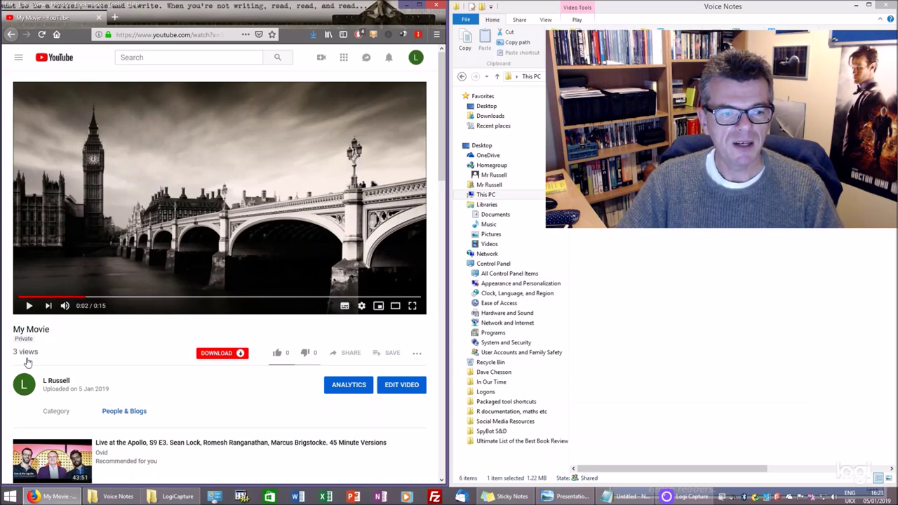
- Inspect the My Movie page and show its network requests in the developer tools
right_click(141, 335)
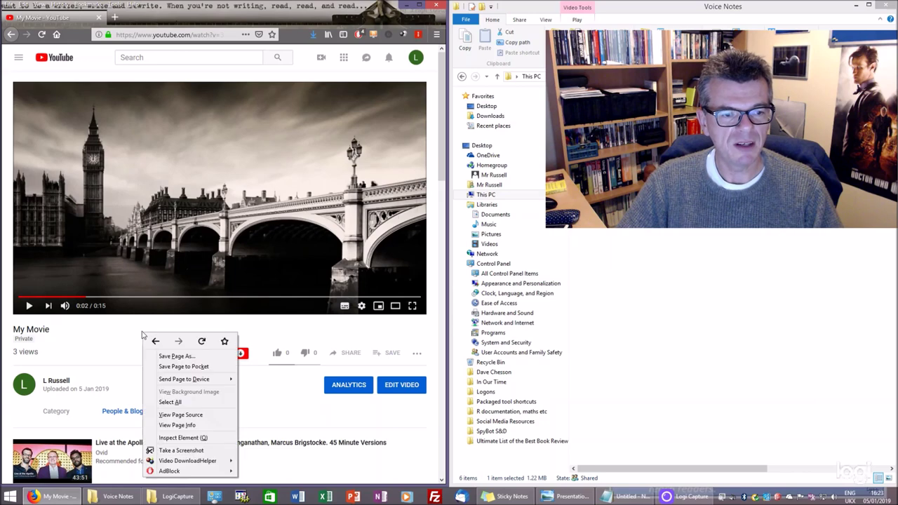
click(180, 439)
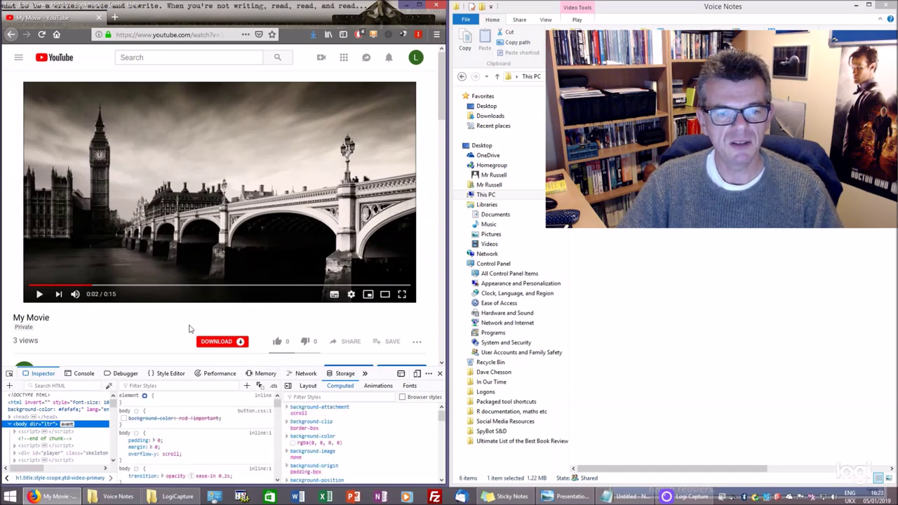
click(305, 376)
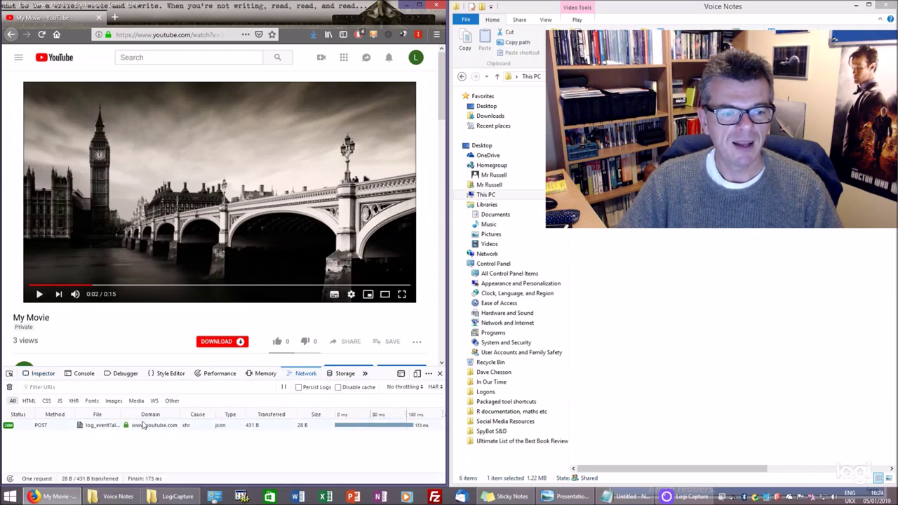
- Toggle the video's subtitles on and off to capture the timedtext request, and open that request in a new tab
click(334, 294)
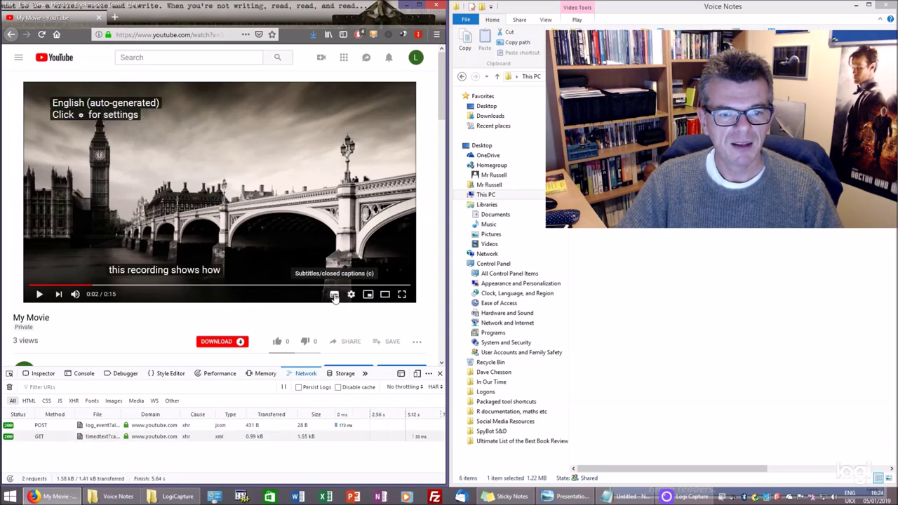
click(335, 295)
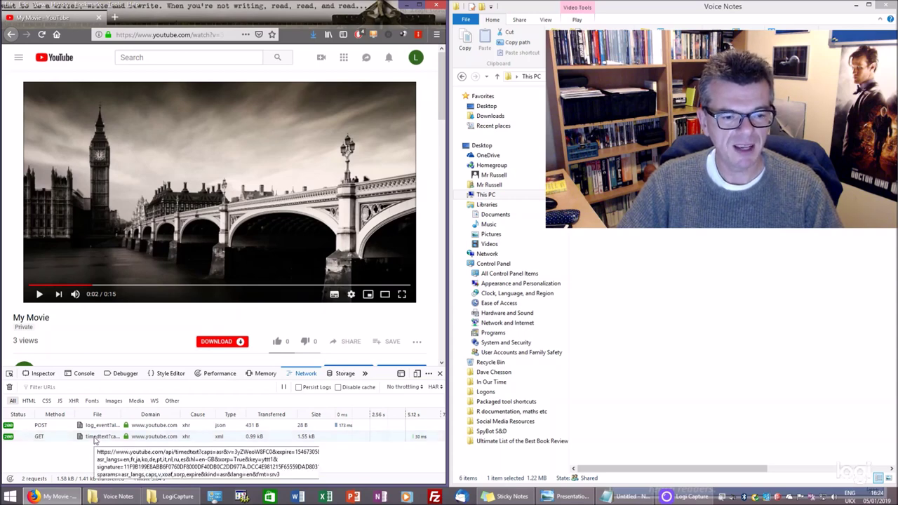
right_click(94, 438)
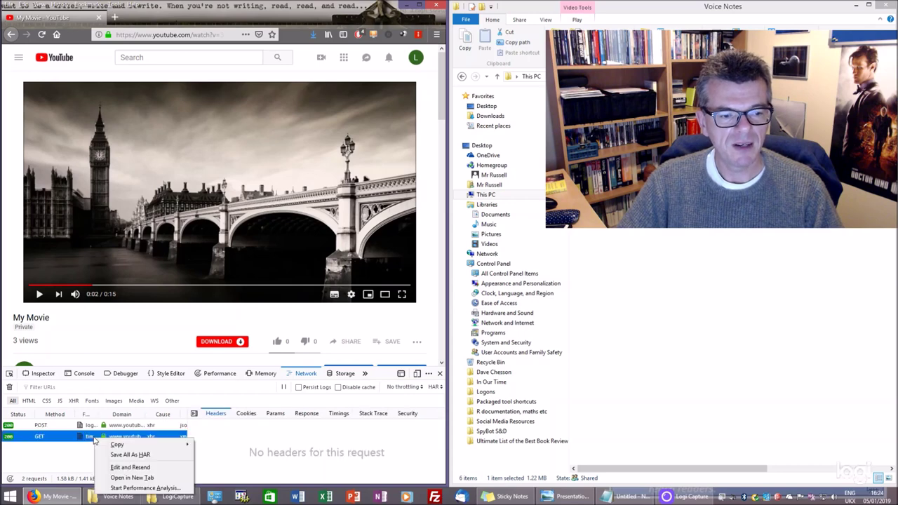
key(Escape)
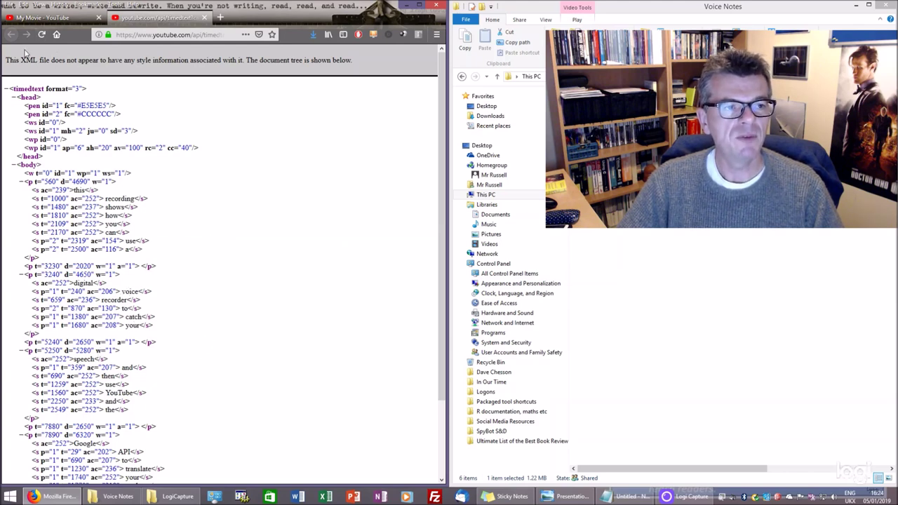
- Save the timedtext page as timedtext.html in the Voice Notes folder, replacing the existing file
click(8, 6)
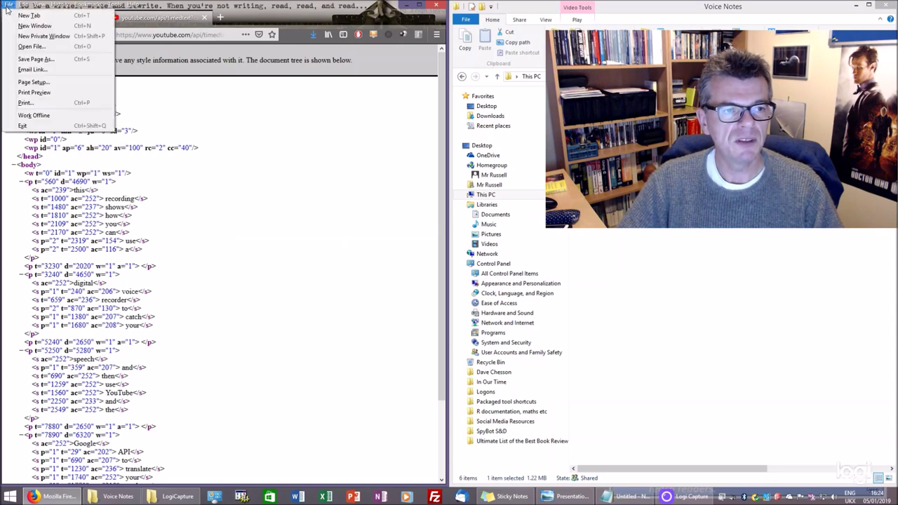
click(37, 60)
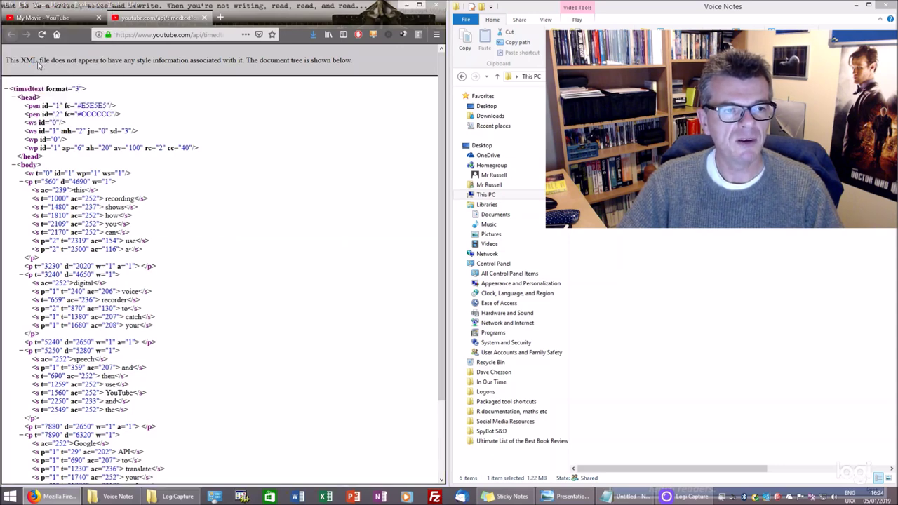
click(118, 347)
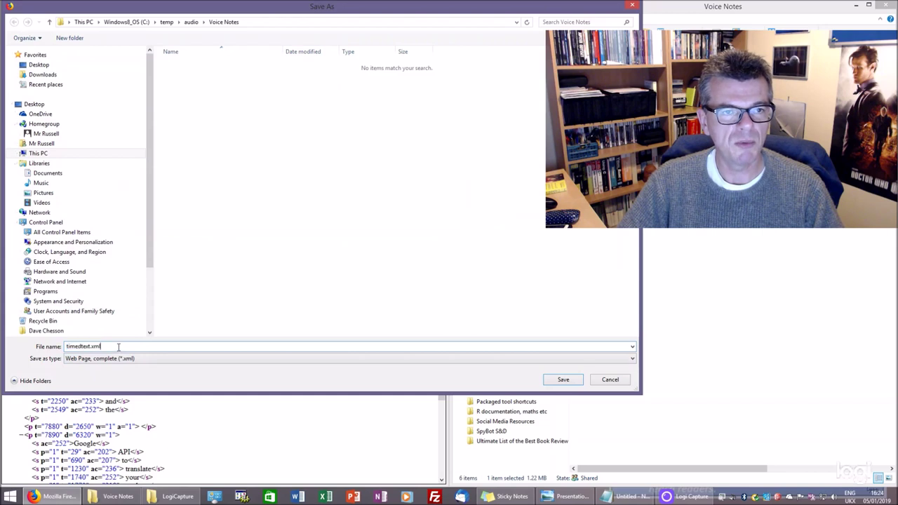
key(BackSpace)
key(BackSpace)
key(BackSpace)
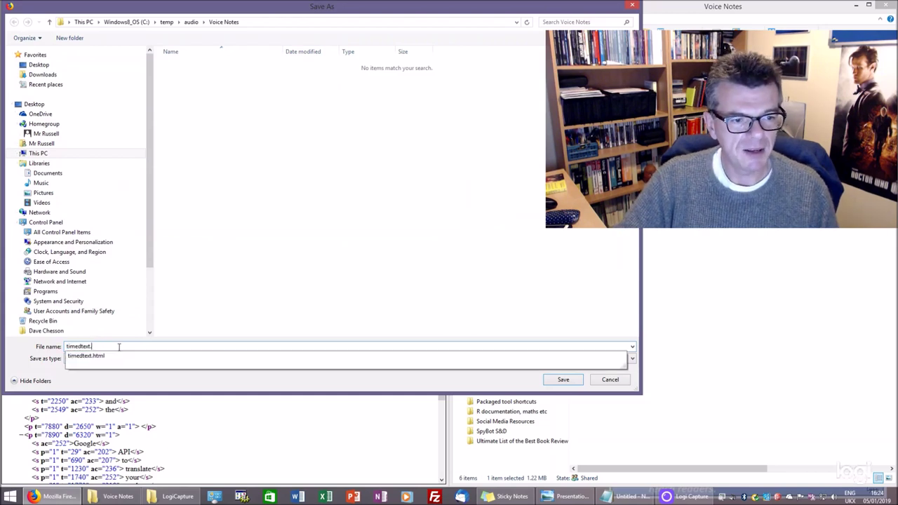
text(html)
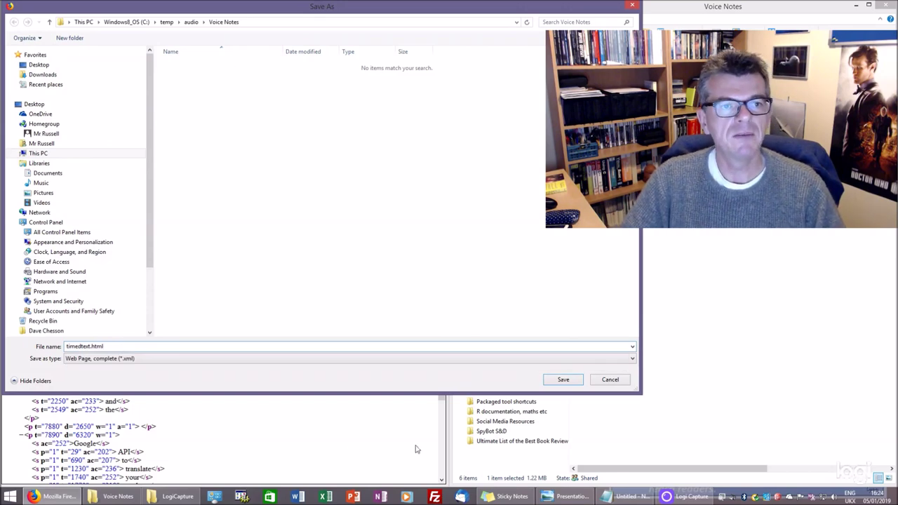
click(555, 382)
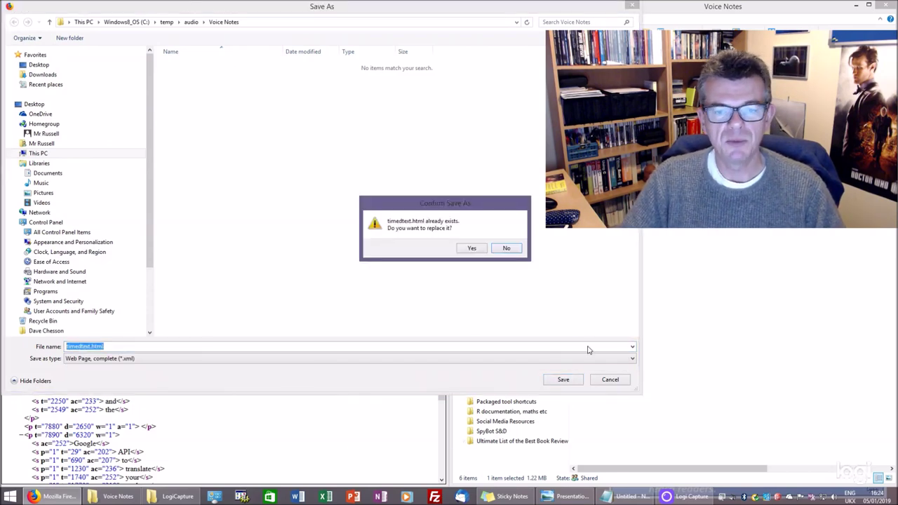
click(471, 249)
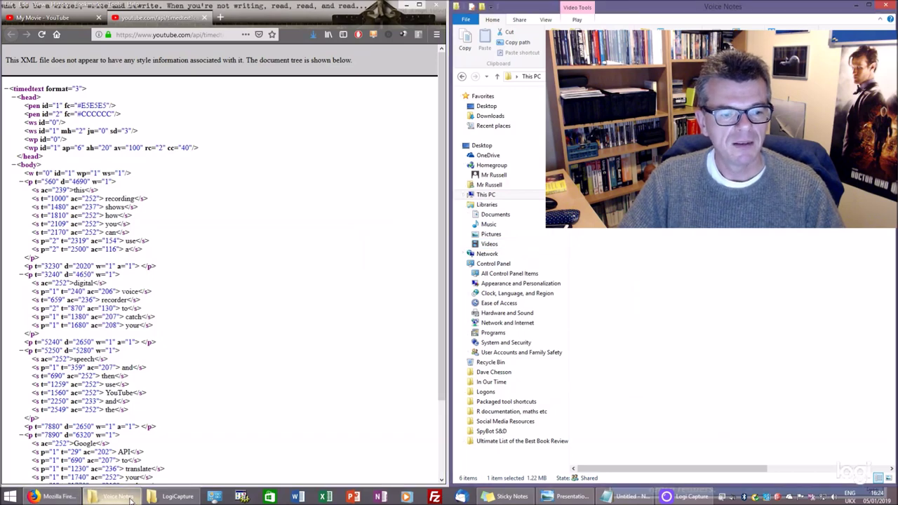
- Open timedtext.html from the Voice Notes folder in Internet Explorer and restore the browser window to half-screen size
drag(733, 7, 315, 15)
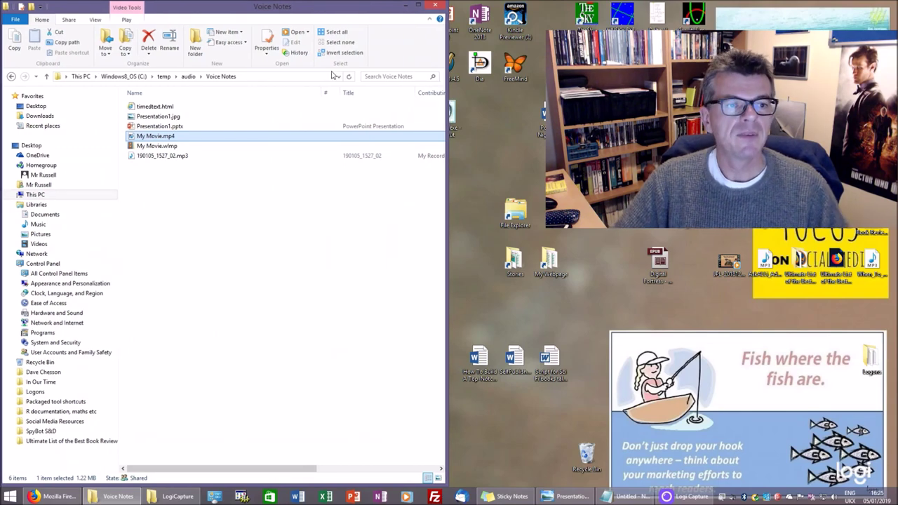
click(155, 108)
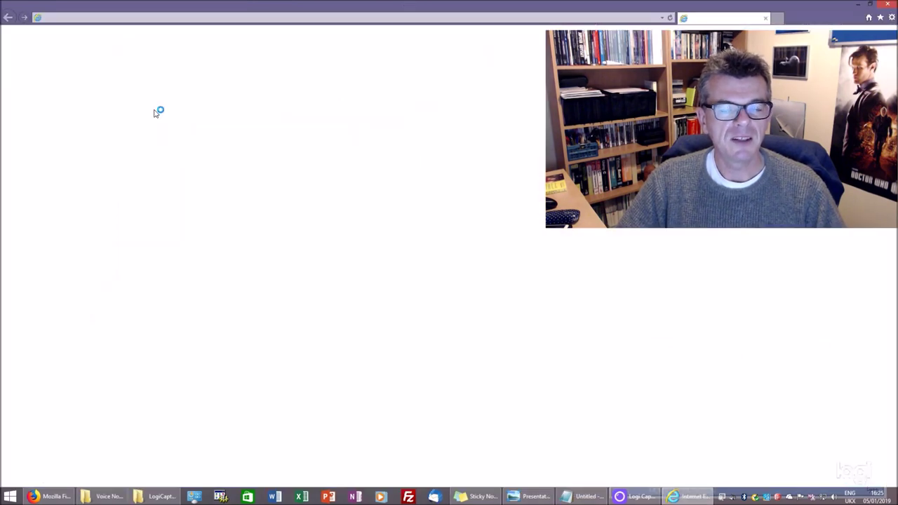
click(871, 5)
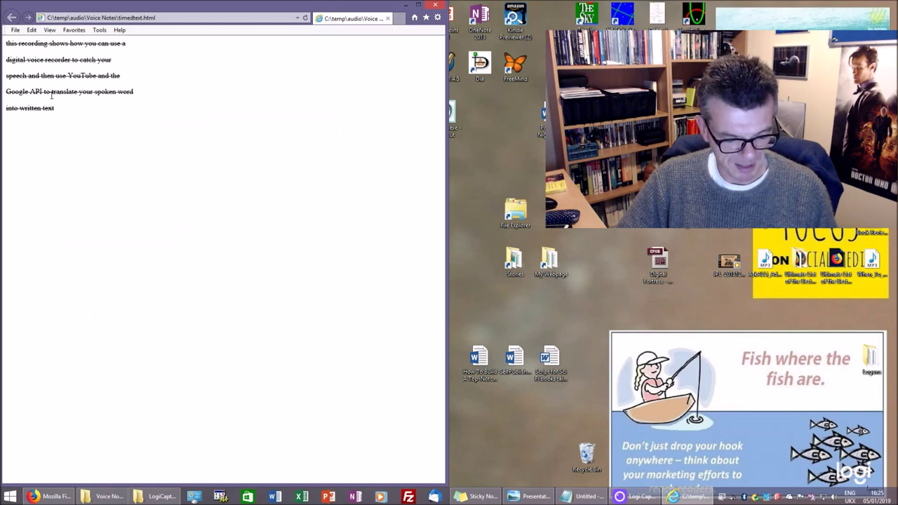
- Select all the transcript text on the timedtext.html page and copy it
right_click(39, 69)
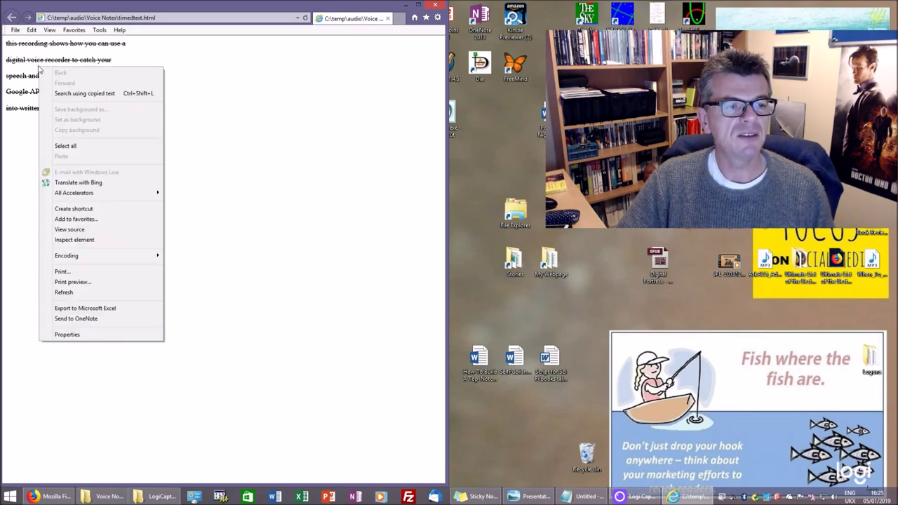
click(63, 145)
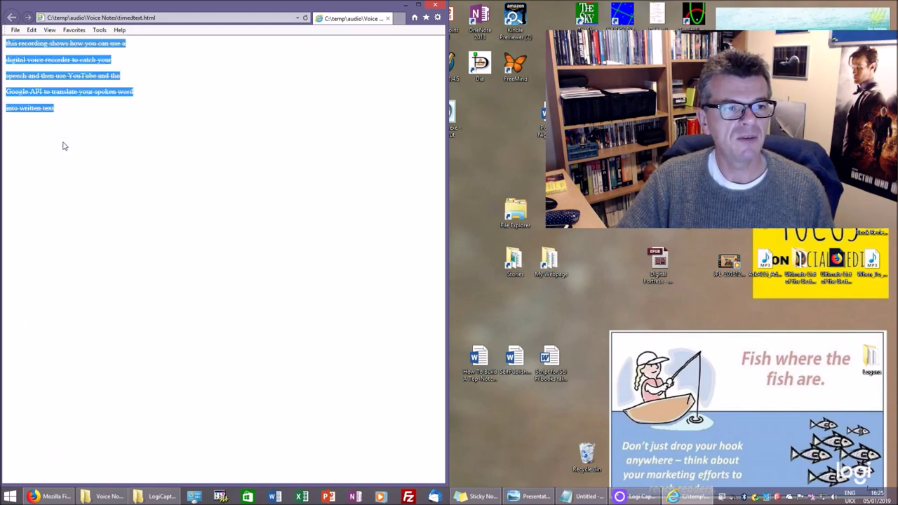
right_click(66, 93)
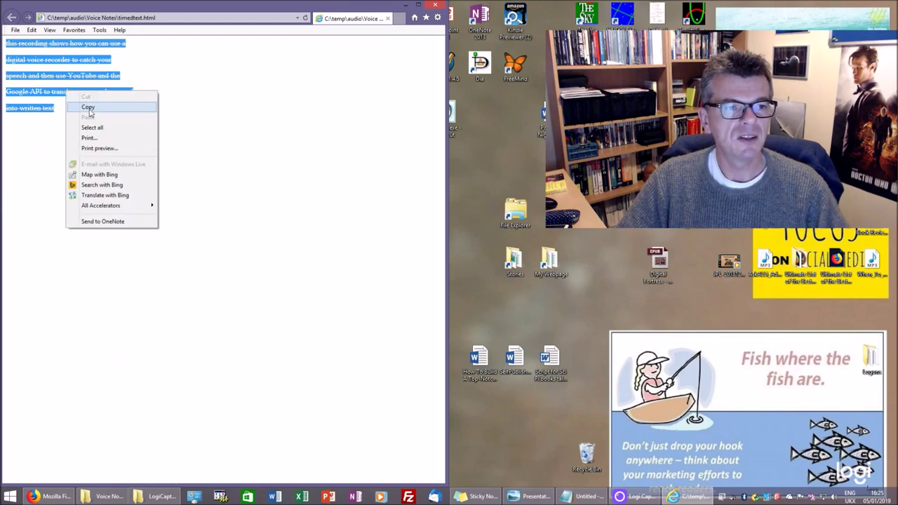
click(89, 111)
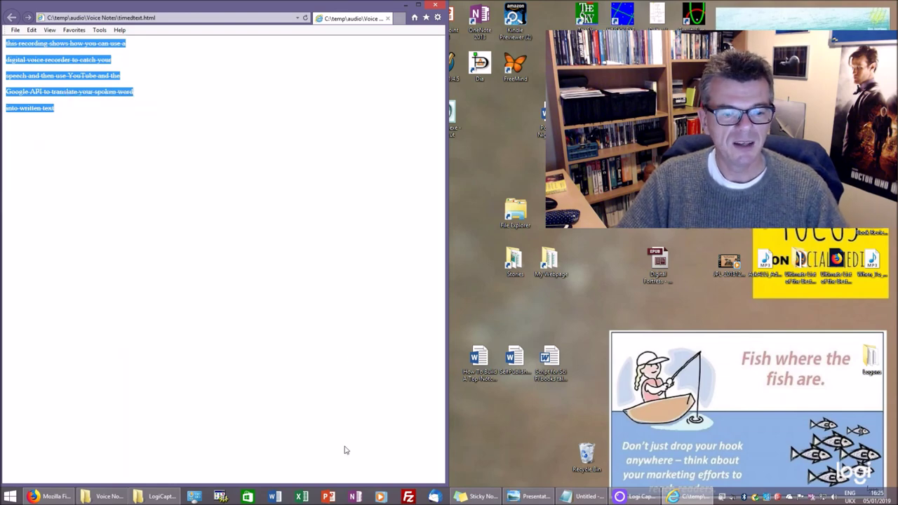
- Switch to Word, create a blank document, and snap its window to half of the screen
click(274, 498)
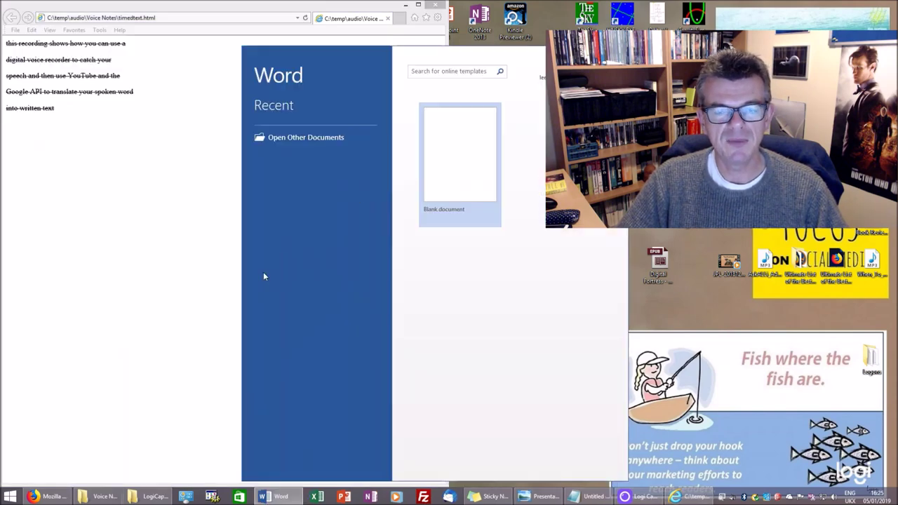
click(442, 189)
key(super+Left)
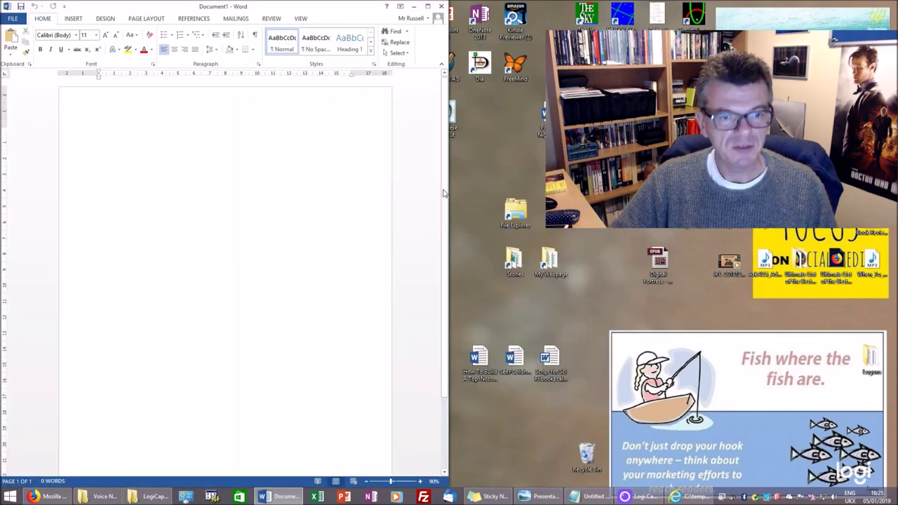
- Insert the copied transcript text into the blank document using Paste Special
key(ctrl+alt+v)
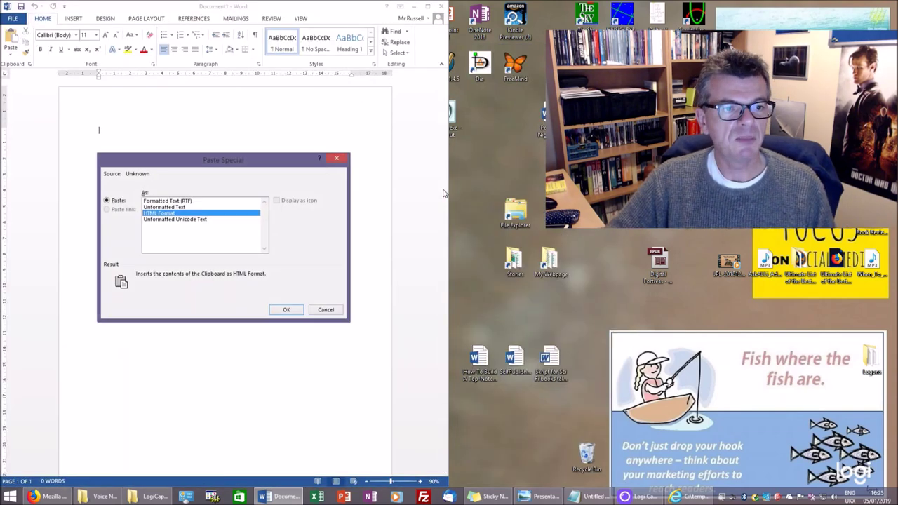
key(Return)
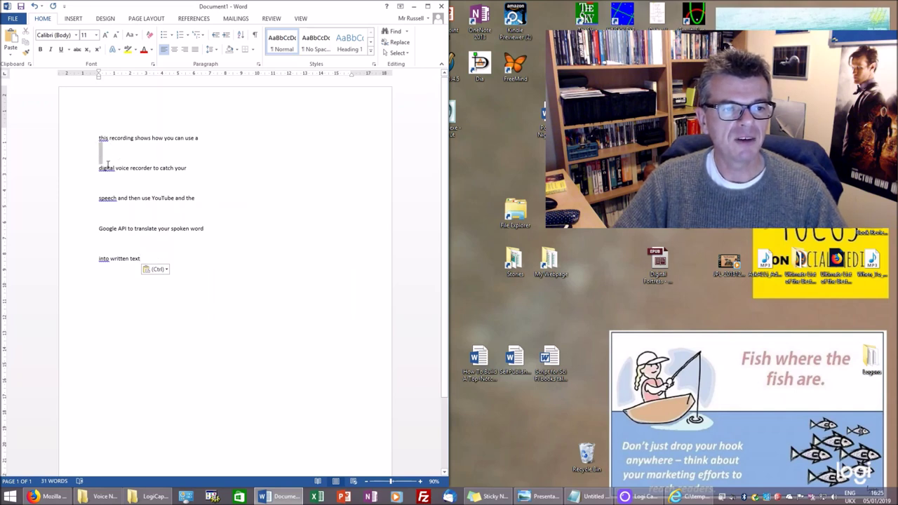
double_click(106, 168)
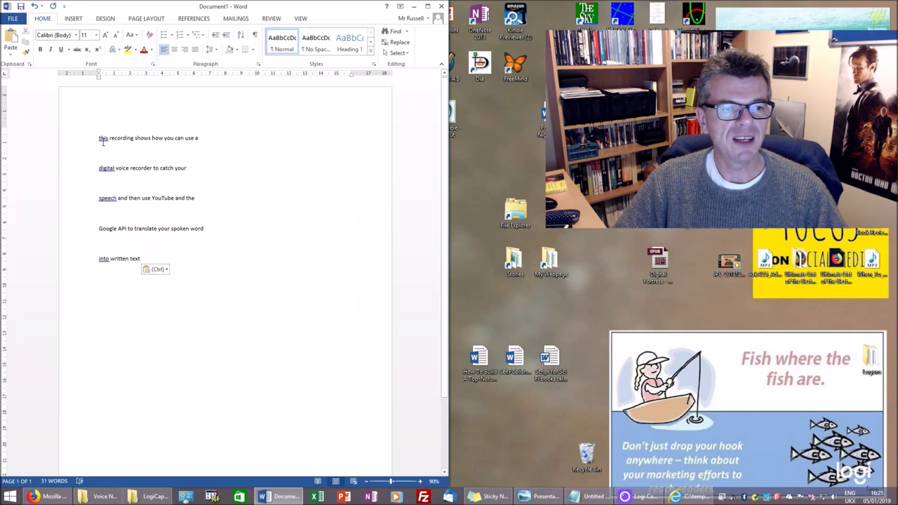
- Remove all paragraph marks (^p) from the whole pasted transcript by replacing them with nothing, without searching the rest of the document
drag(99, 138, 163, 262)
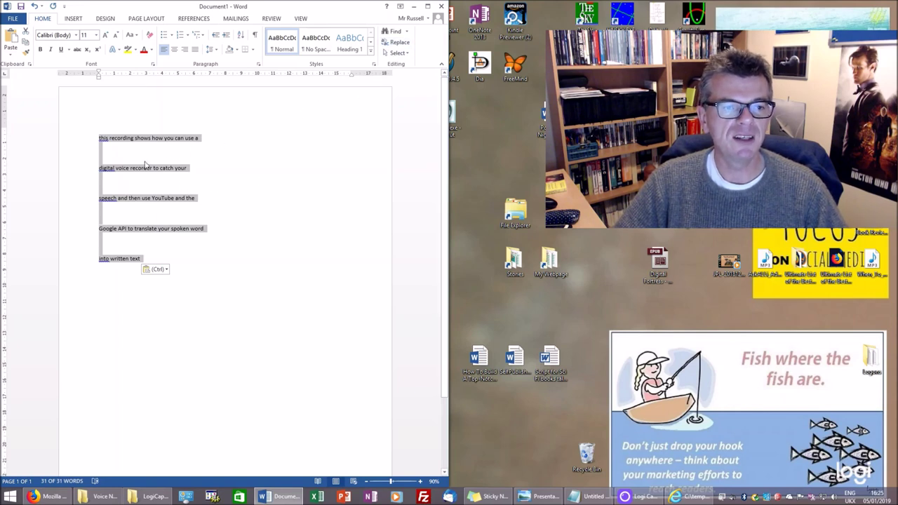
click(397, 42)
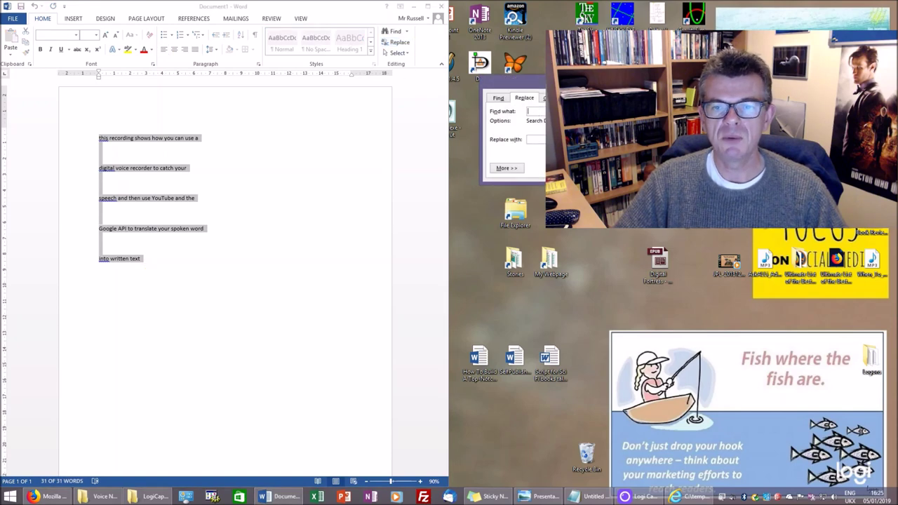
click(506, 167)
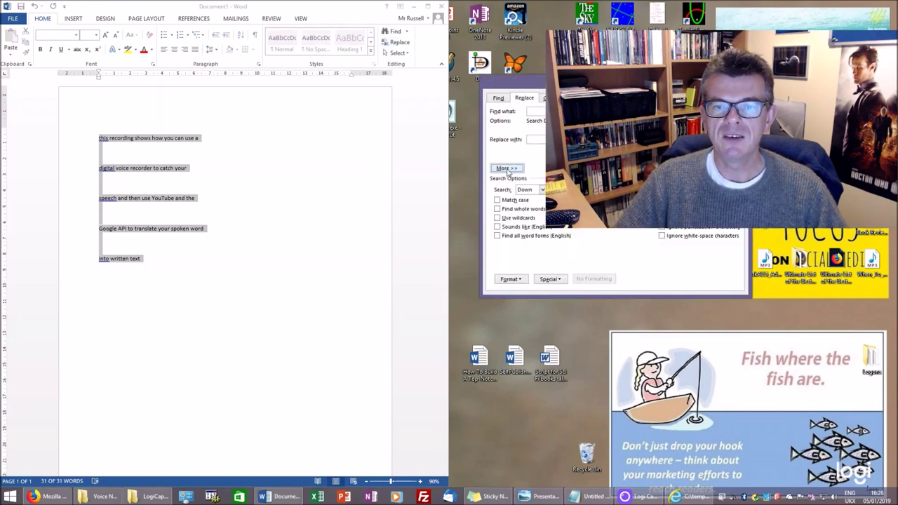
click(550, 279)
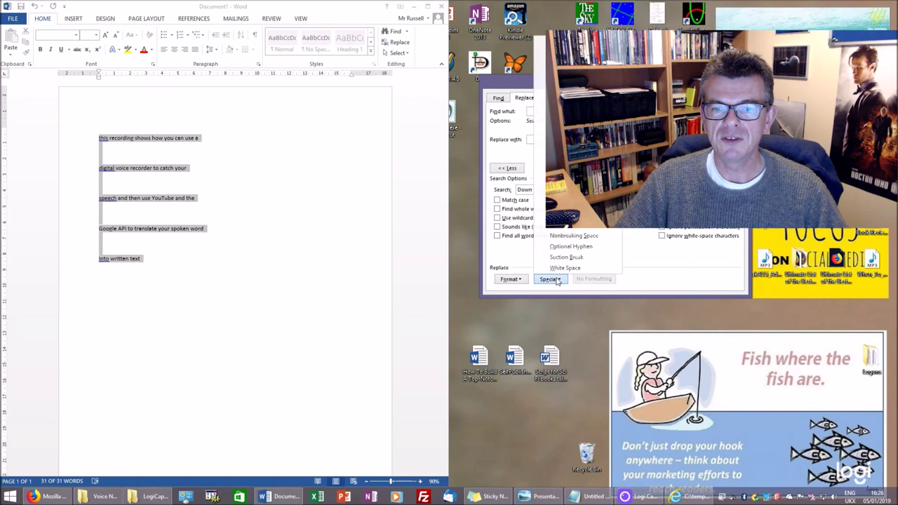
click(565, 234)
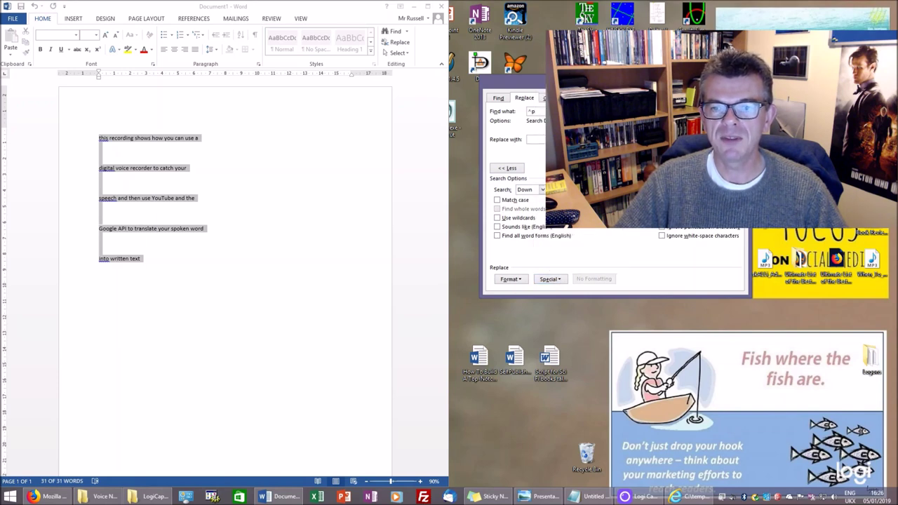
click(603, 168)
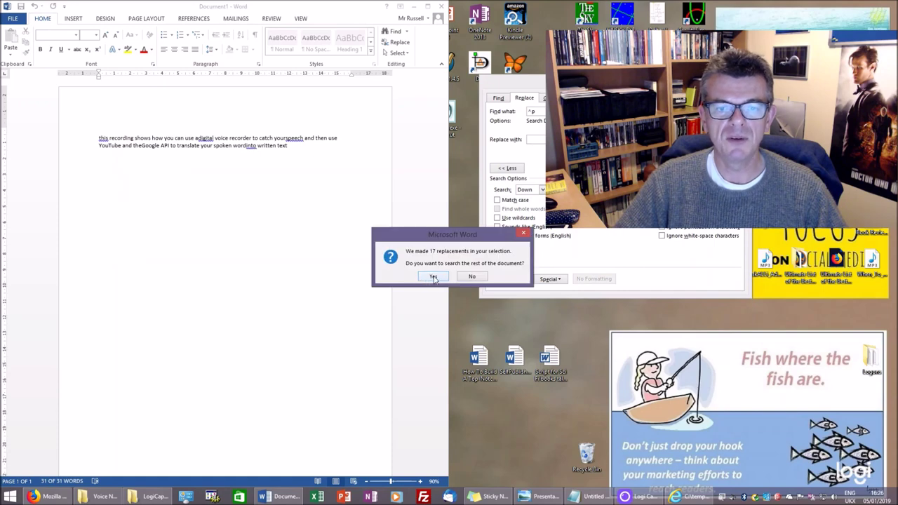
click(471, 276)
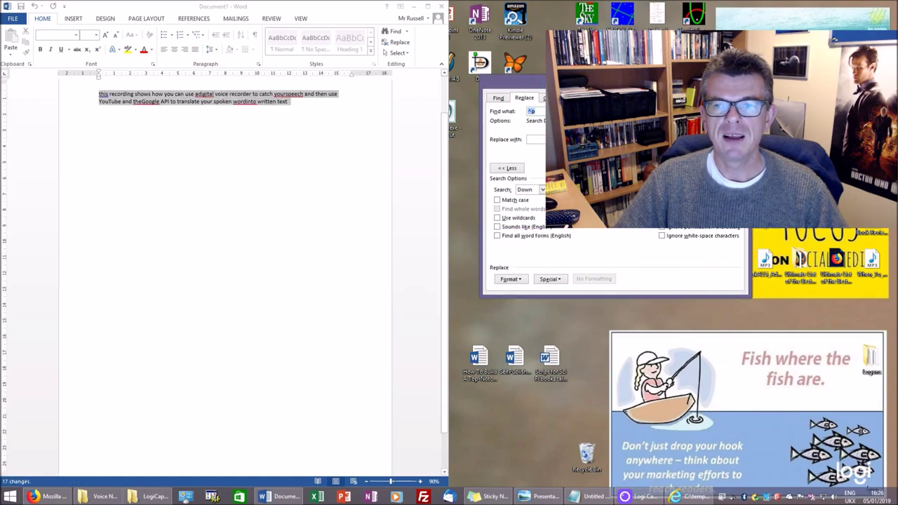
key(Escape)
- Correct the run-together words to "a digital", "your speech", "the Google" and "word into" using the spelling suggestions
click(184, 133)
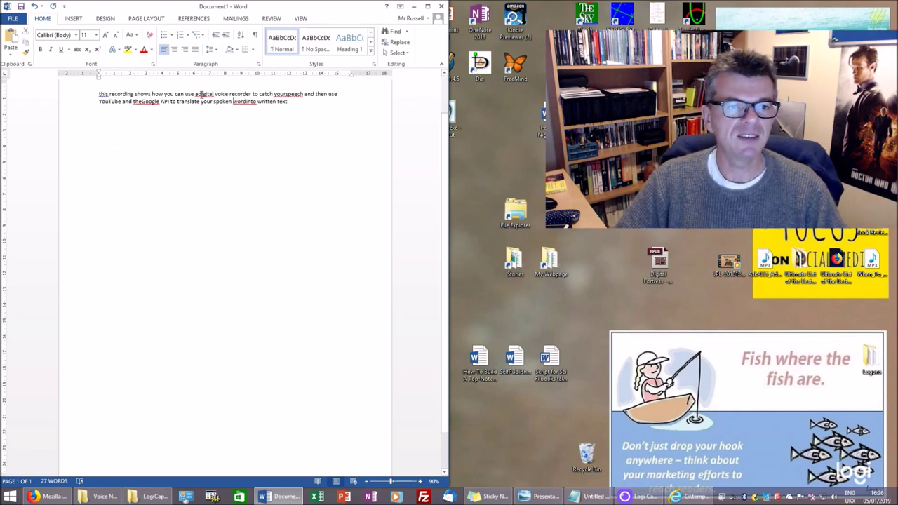
right_click(202, 94)
click(239, 114)
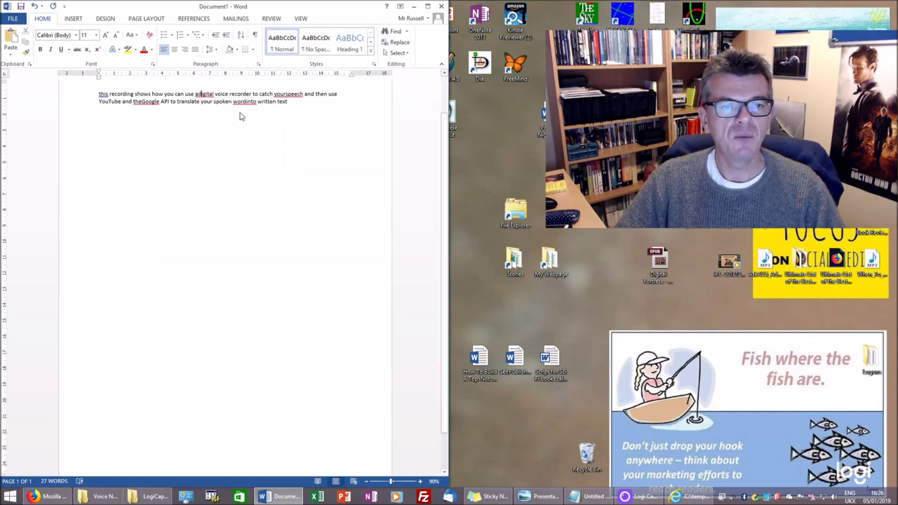
right_click(298, 95)
click(325, 105)
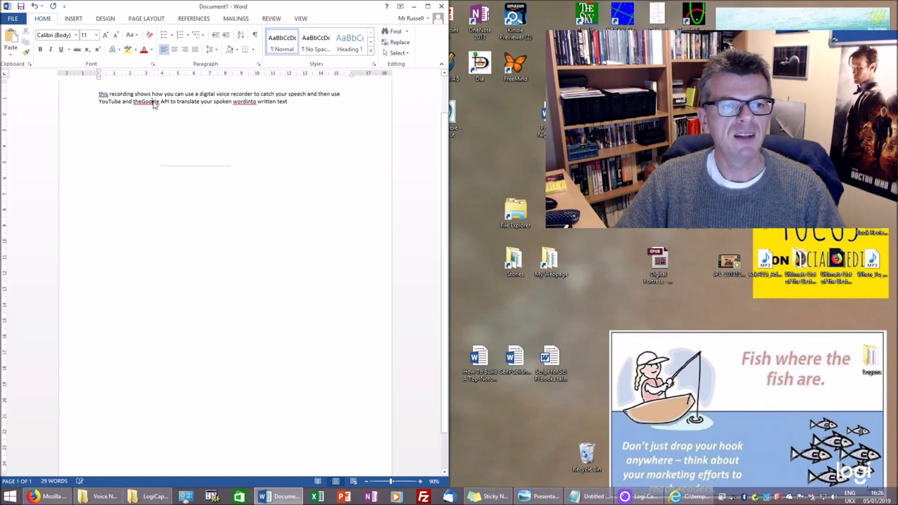
right_click(153, 103)
click(211, 111)
right_click(256, 103)
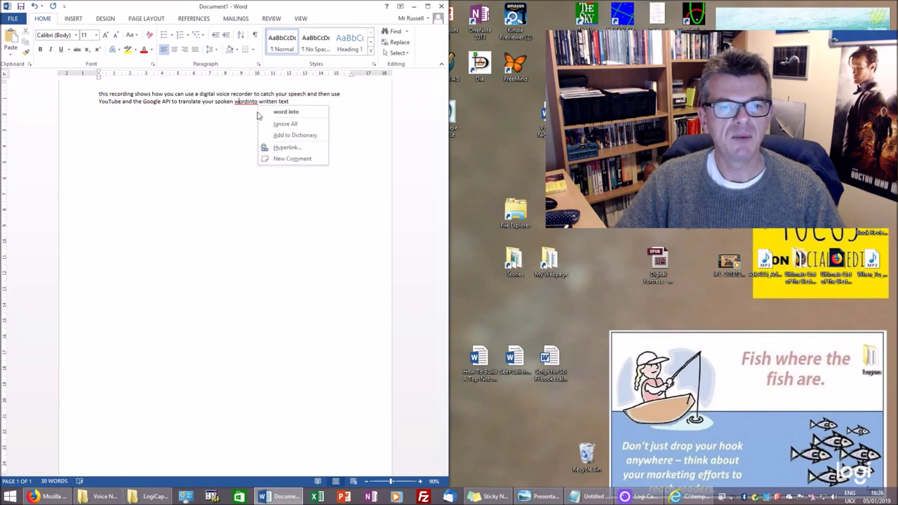
click(268, 112)
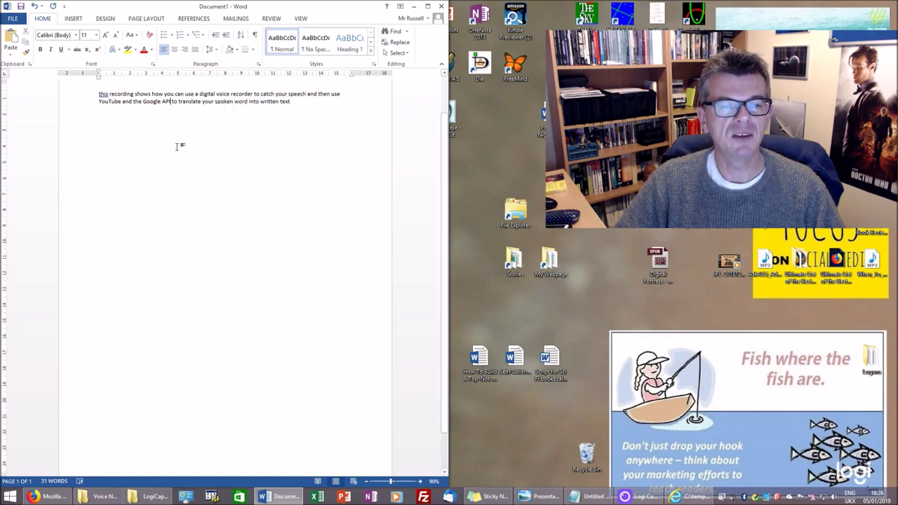
click(171, 102)
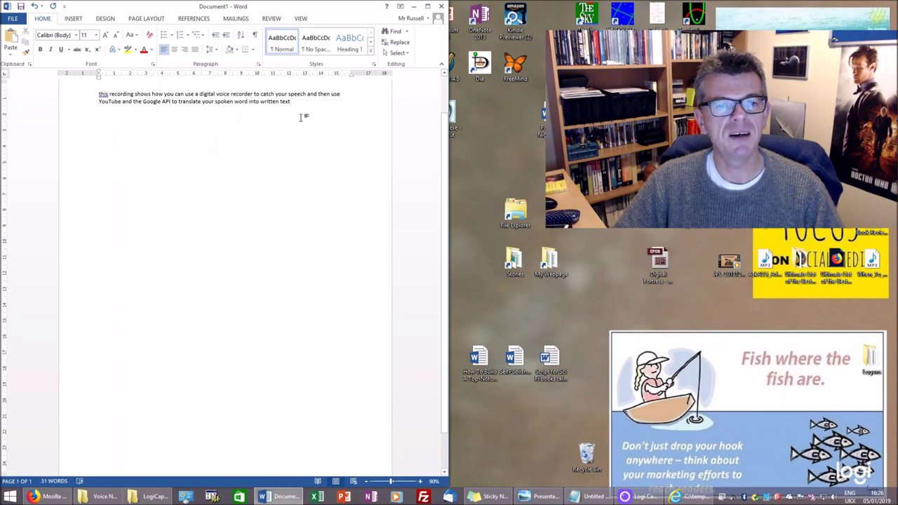
drag(304, 103, 100, 99)
click(110, 109)
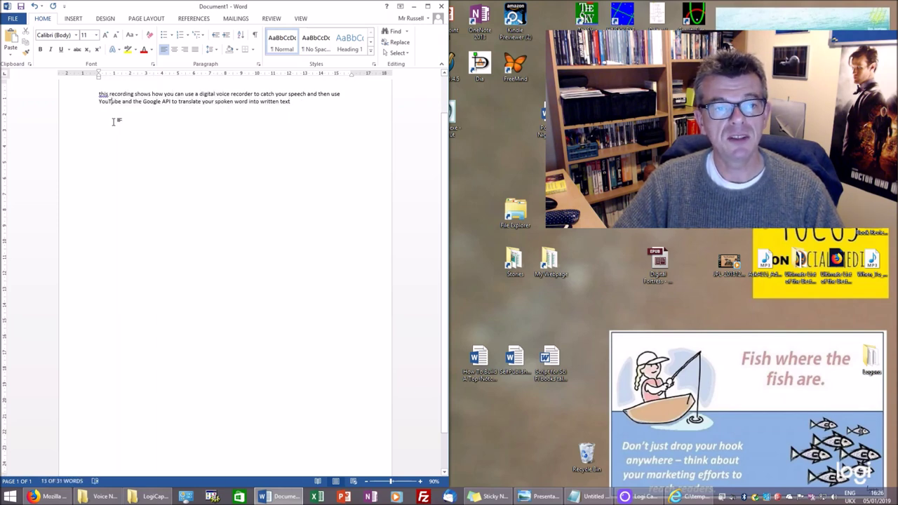